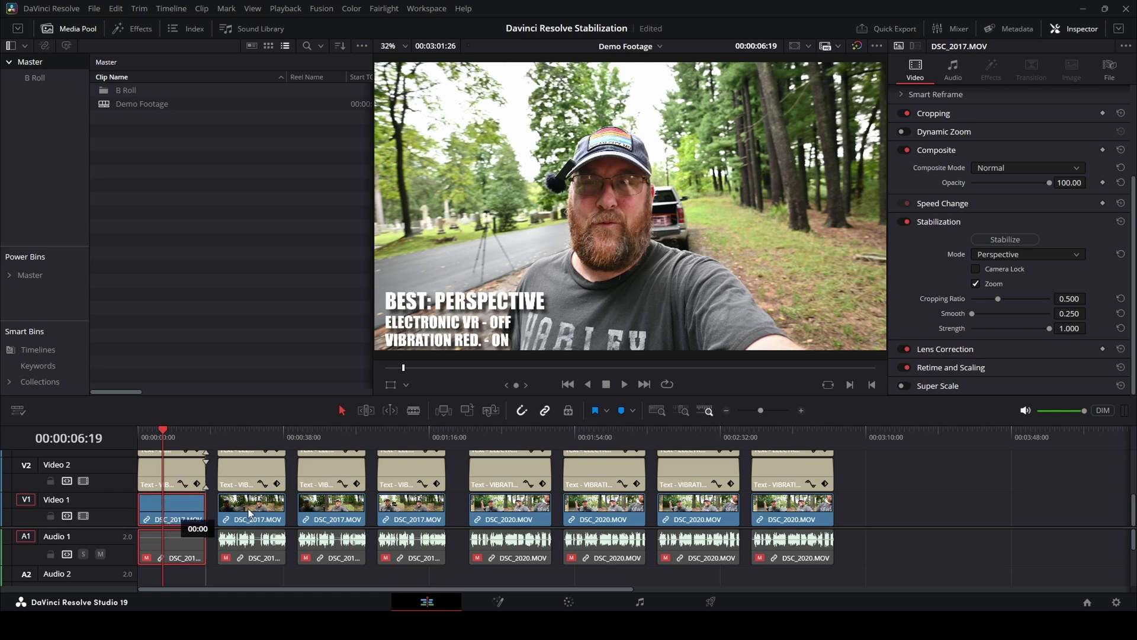
Move the DSC_2017 clip to the end of V1, after the last titled clip, and deselect it.
{"action": "left_click", "coordinate": [870, 438]}
{"action": "scroll", "coordinate": [759, 474], "scroll_direction": "right", "scroll_amount": 5}
{"action": "scroll", "coordinate": [583, 469], "scroll_direction": "right", "scroll_amount": 2}
{"action": "left_click", "coordinate": [659, 507]}
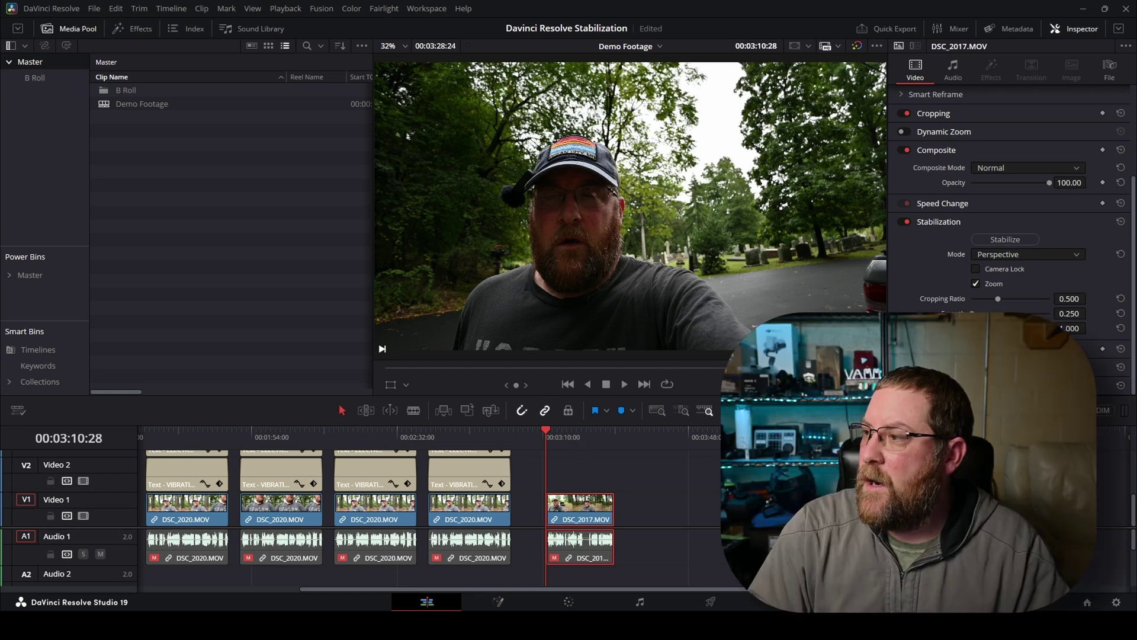
Enable Camera Lock, stabilize the end DSC_2017 clip in Perspective mode, and play it back.
{"action": "left_click", "coordinate": [977, 268]}
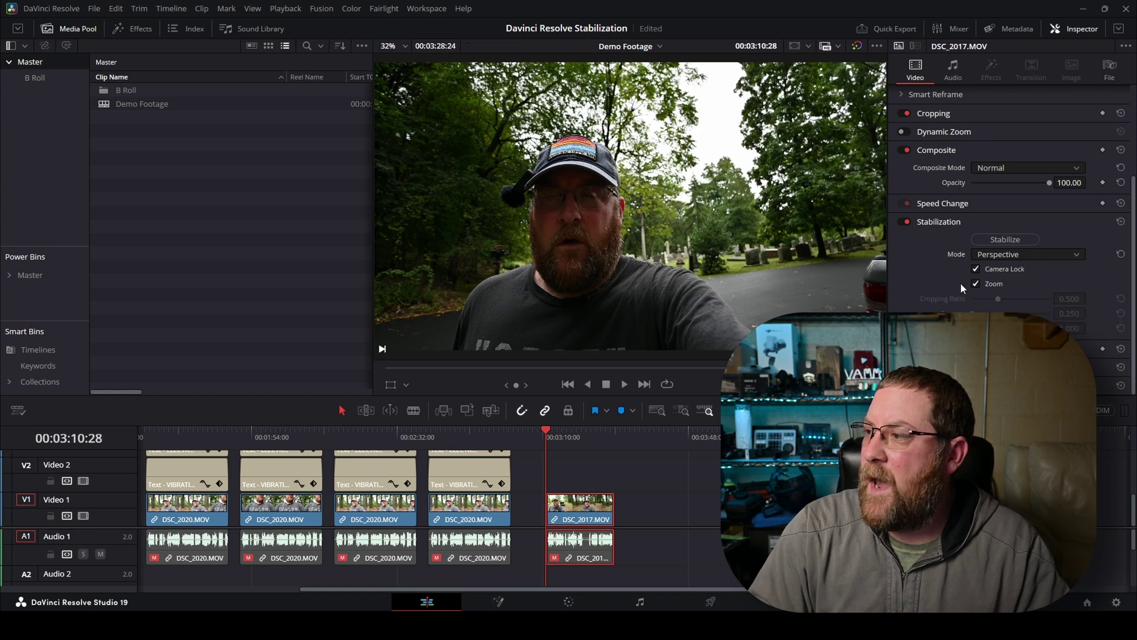
{"action": "left_click", "coordinate": [1005, 239]}
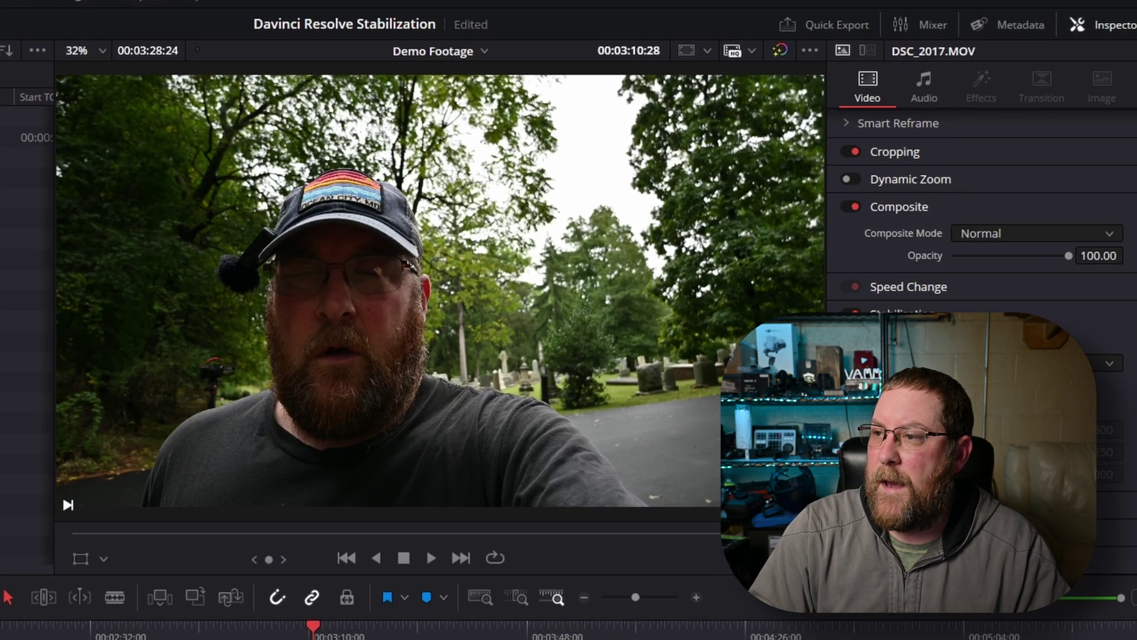
{"action": "key", "text": "space"}
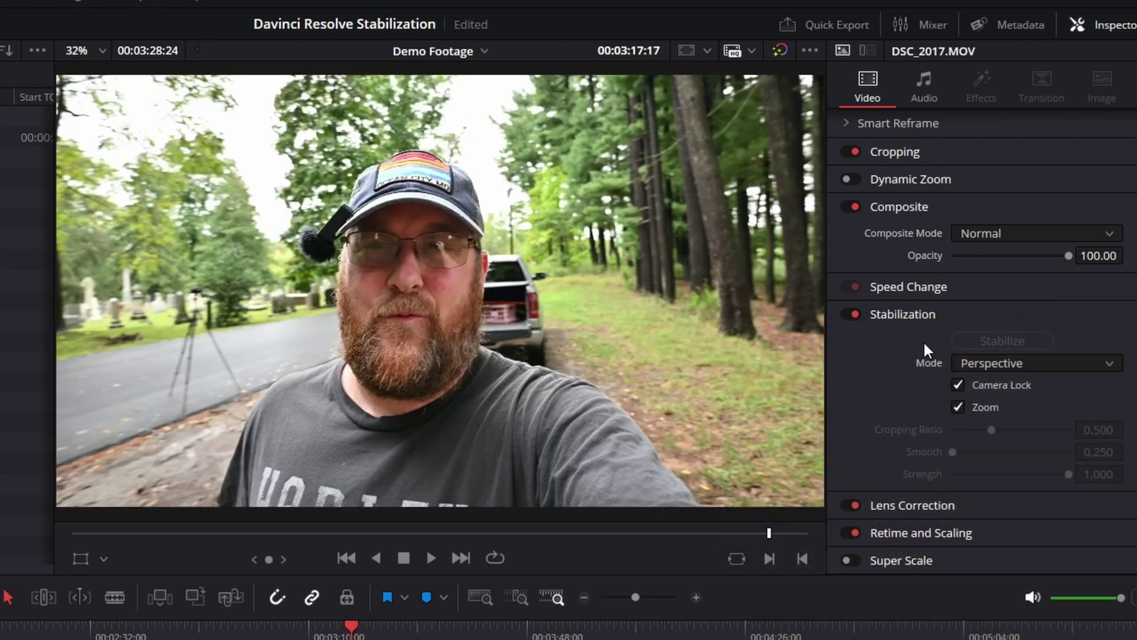
Disable Camera Lock, keep Perspective mode with Cropping Ratio 0.850, re-stabilize, and play from the clip start.
{"action": "left_click", "coordinate": [959, 384]}
{"action": "left_click", "coordinate": [998, 341]}
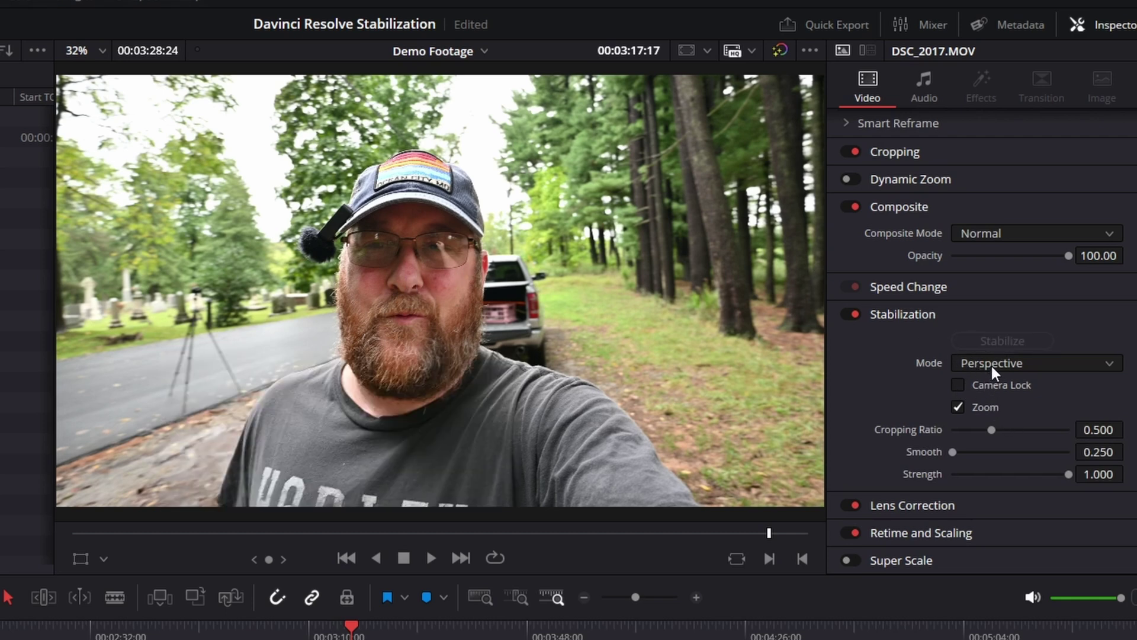
{"action": "left_click", "coordinate": [991, 363]}
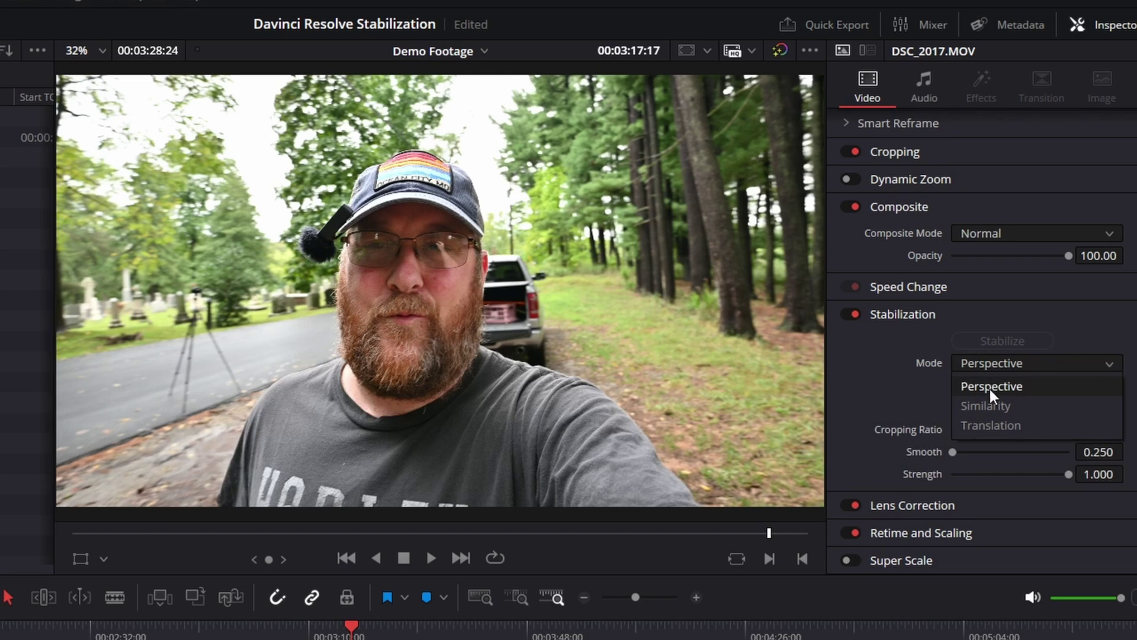
{"action": "left_click", "coordinate": [985, 388]}
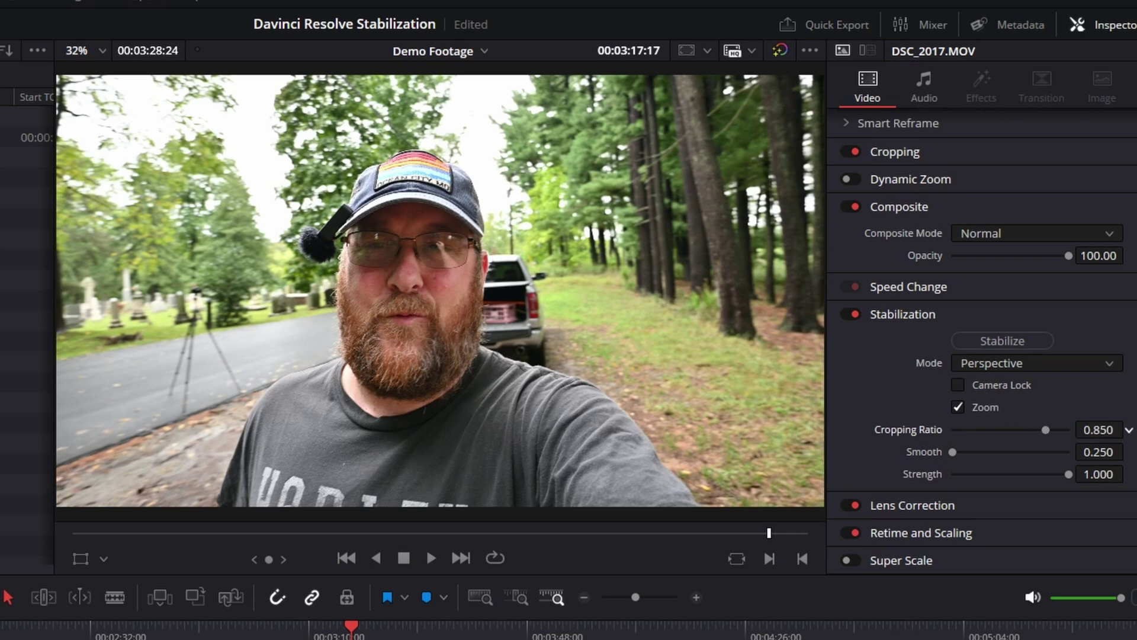
{"action": "left_click", "coordinate": [991, 339]}
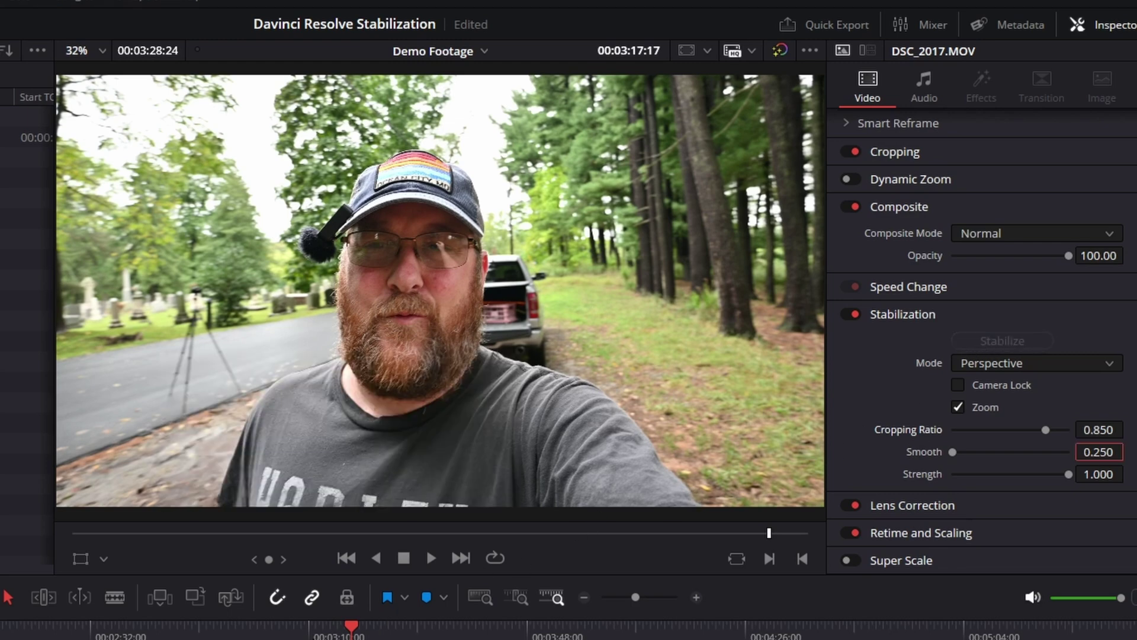
{"action": "left_click", "coordinate": [314, 628]}
{"action": "key", "text": "space"}
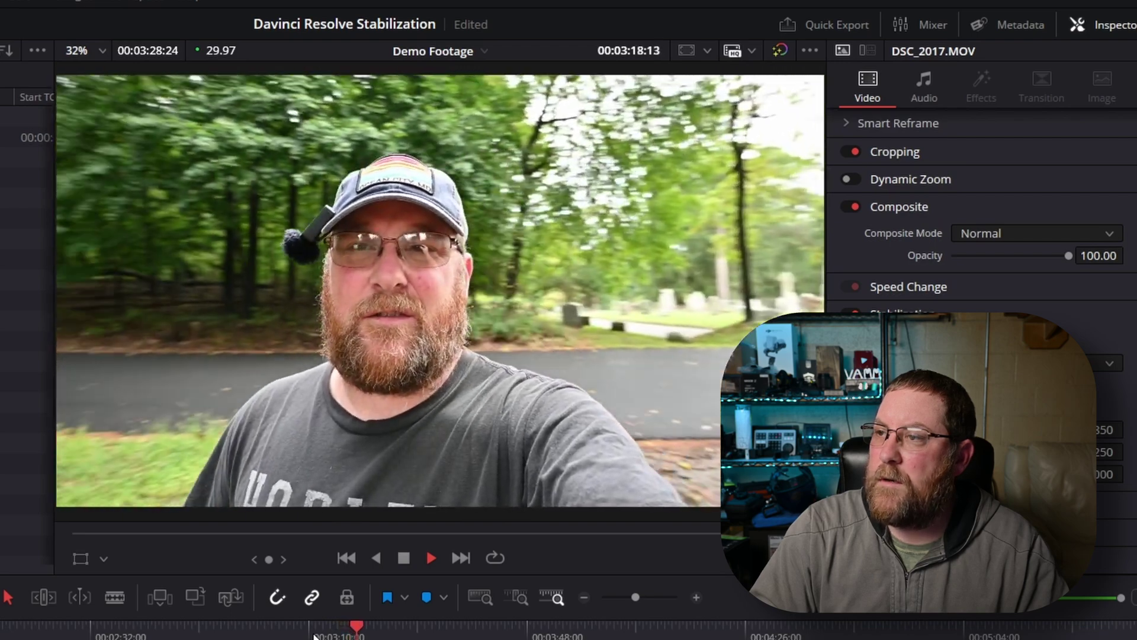
Stop playback and toggle Stabilization off and on to compare, leaving it enabled.
{"action": "key", "text": "space"}
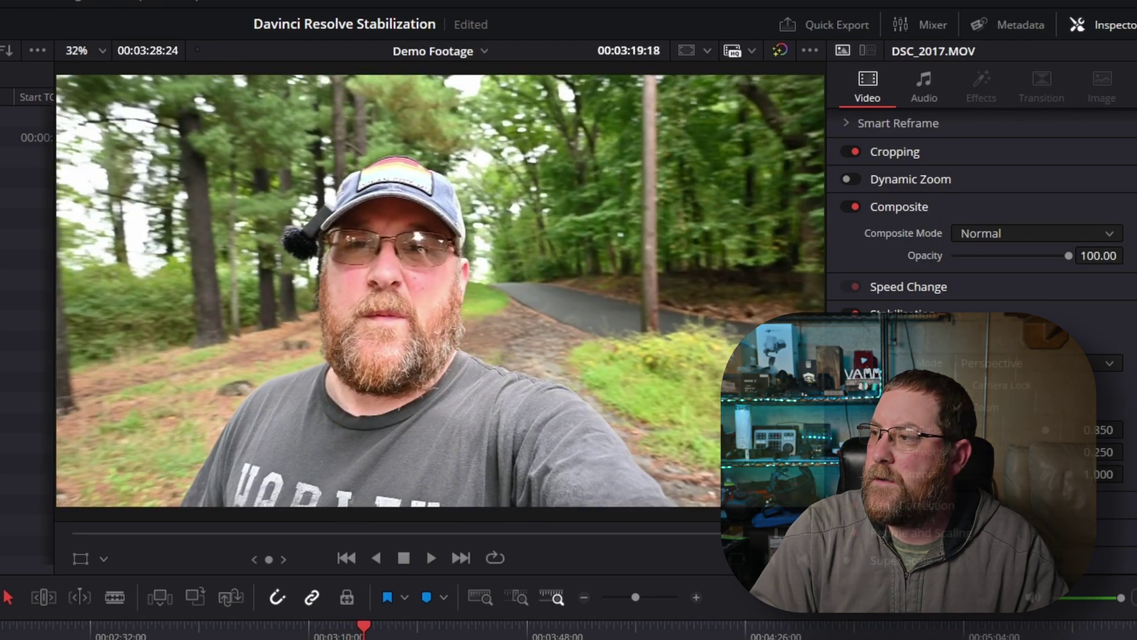
{"action": "left_click", "coordinate": [855, 311]}
{"action": "left_click", "coordinate": [855, 312]}
{"action": "left_click", "coordinate": [855, 312]}
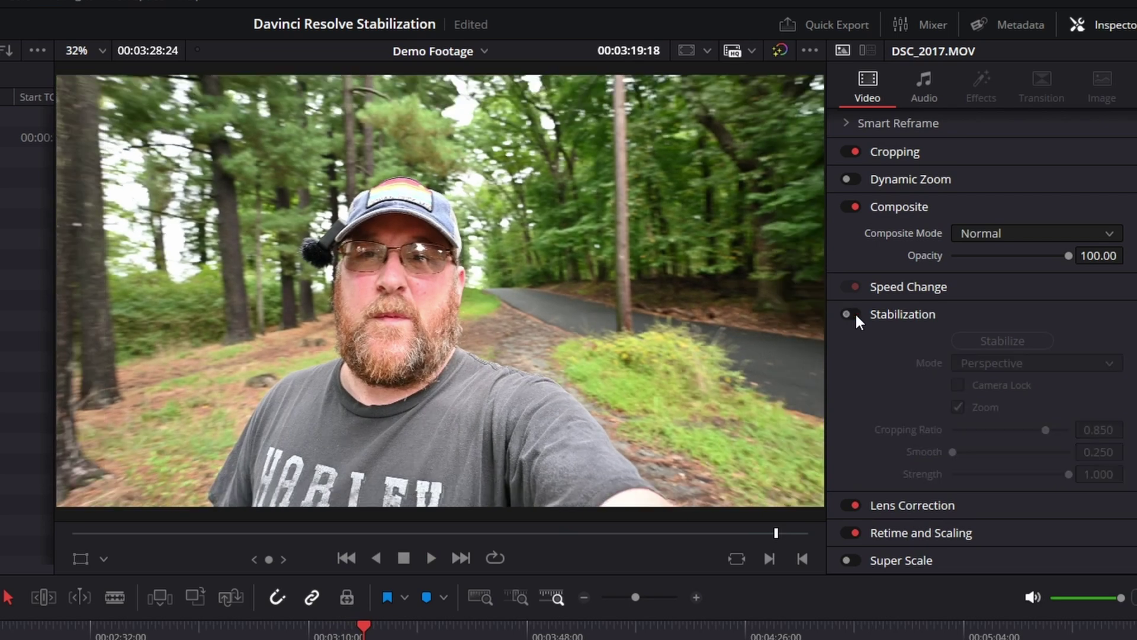
{"action": "left_click", "coordinate": [855, 313]}
{"action": "left_click", "coordinate": [855, 313]}
{"action": "left_click", "coordinate": [855, 313]}
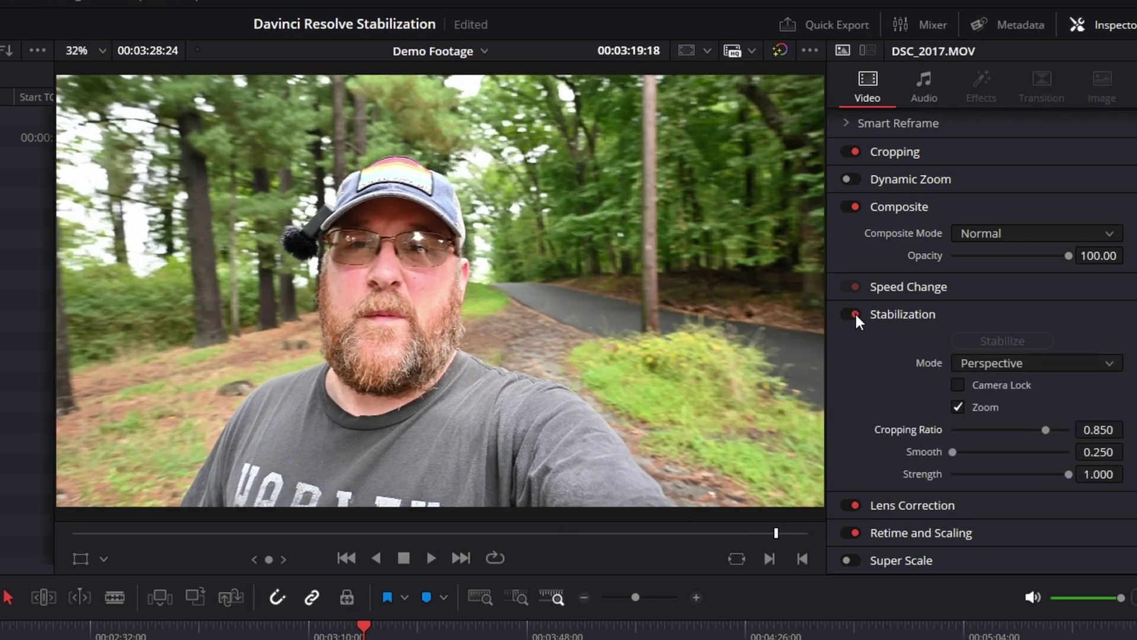
Raise Cropping Ratio to 0.95 and re-stabilize the clip in Perspective mode.
{"action": "type", "text": ".95"}
{"action": "key", "text": "Return"}
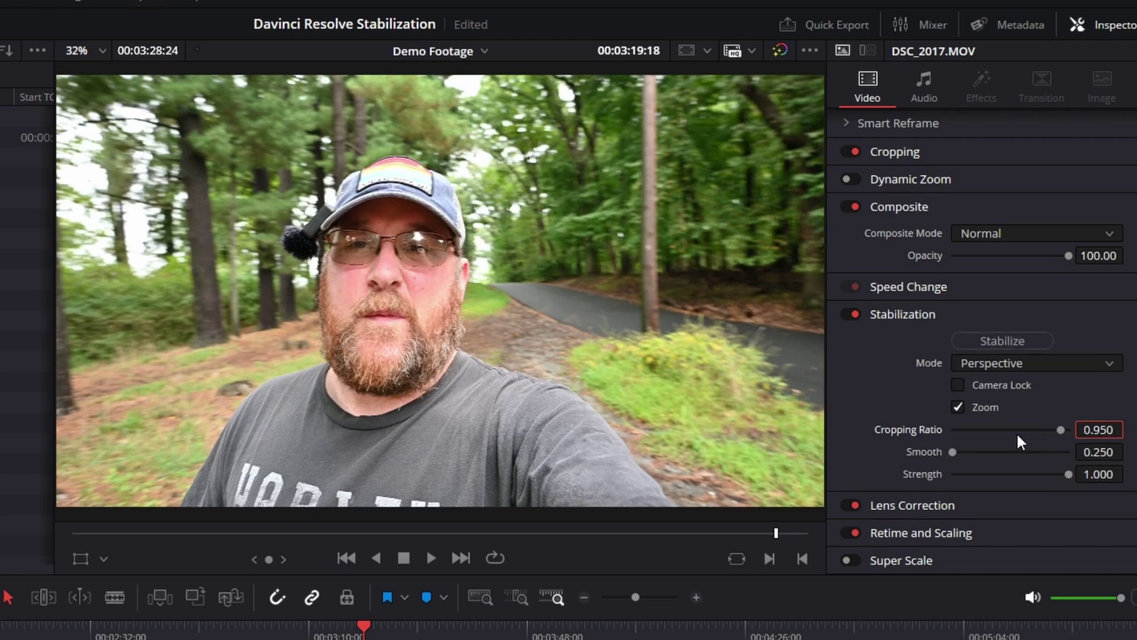
{"action": "left_click", "coordinate": [1007, 341]}
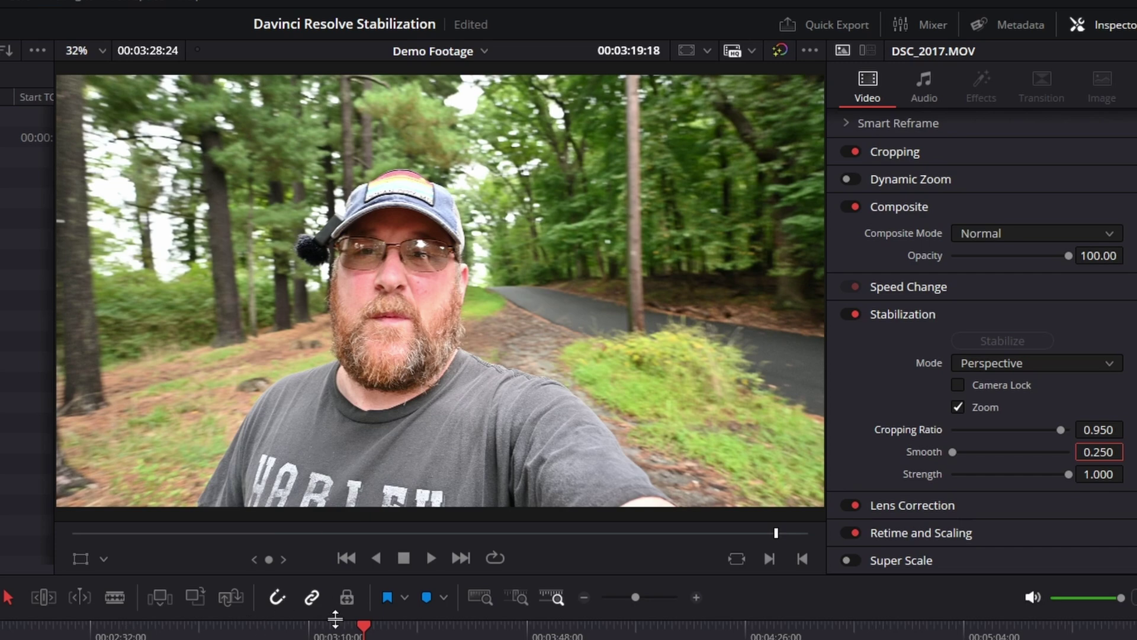
Replay the 0.950-cropped Perspective result from the clip start, then stop.
{"action": "left_click", "coordinate": [316, 633]}
{"action": "key", "text": "space"}
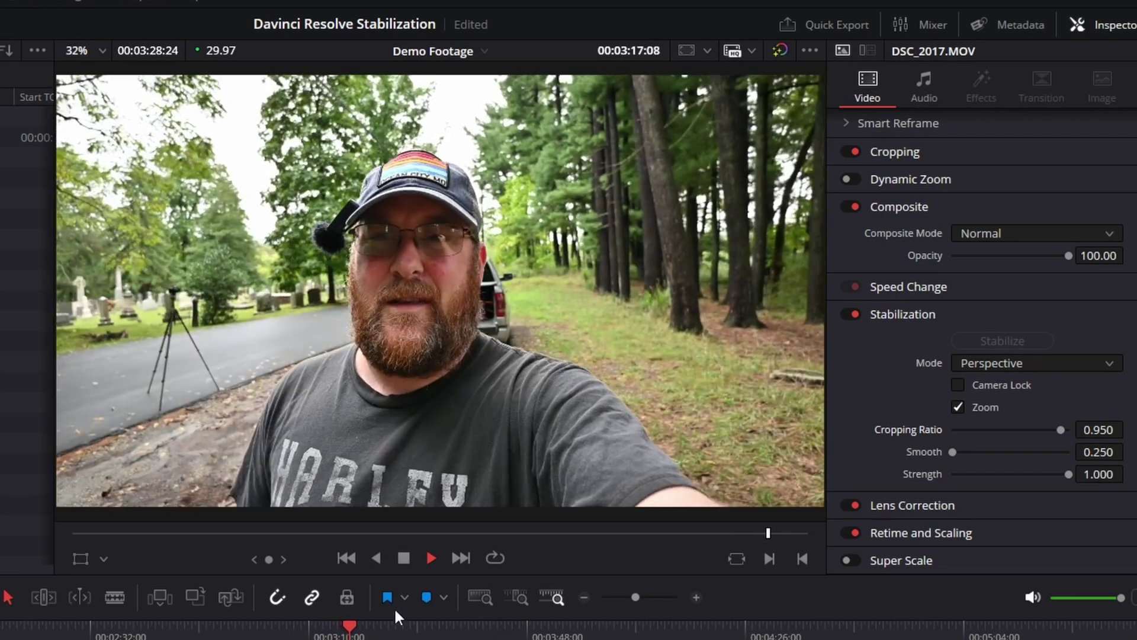
{"action": "key", "text": "space"}
Switch Mode to Similarity, re-stabilize the clip, and play it from the shot's start.
{"action": "left_click", "coordinate": [1006, 364]}
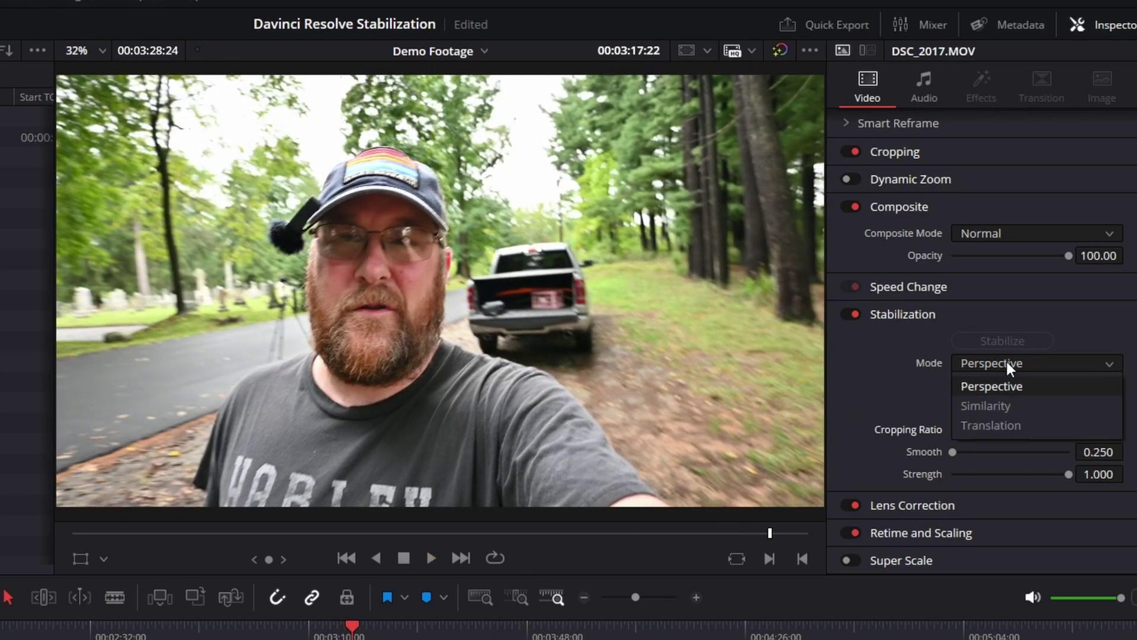
{"action": "left_click", "coordinate": [992, 407]}
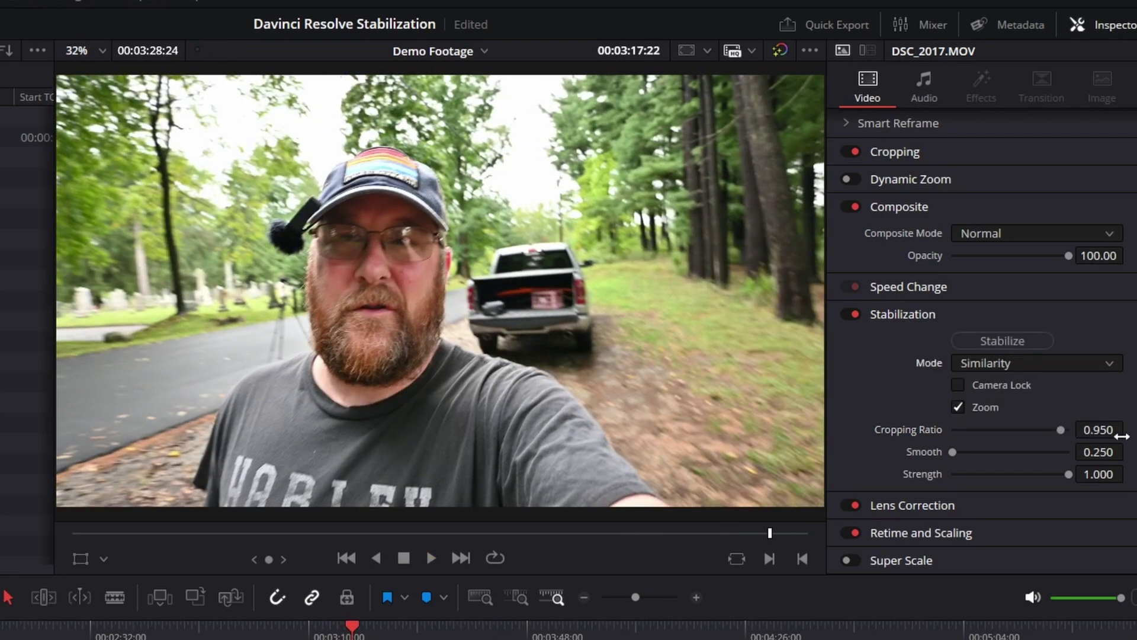
{"action": "left_click", "coordinate": [1011, 342]}
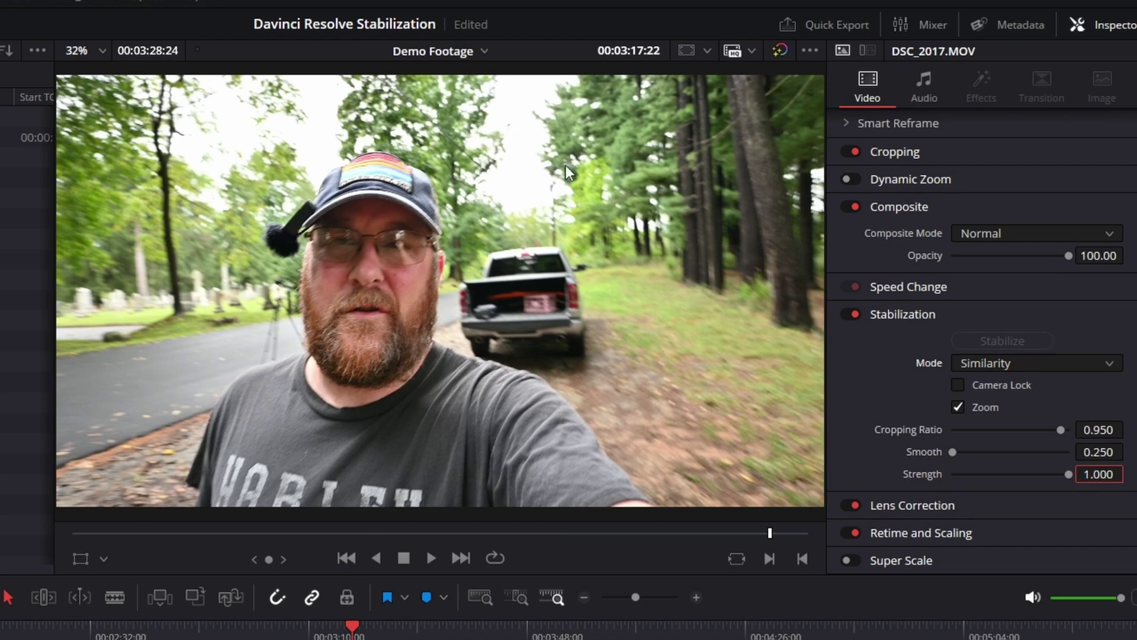
{"action": "key", "text": "space"}
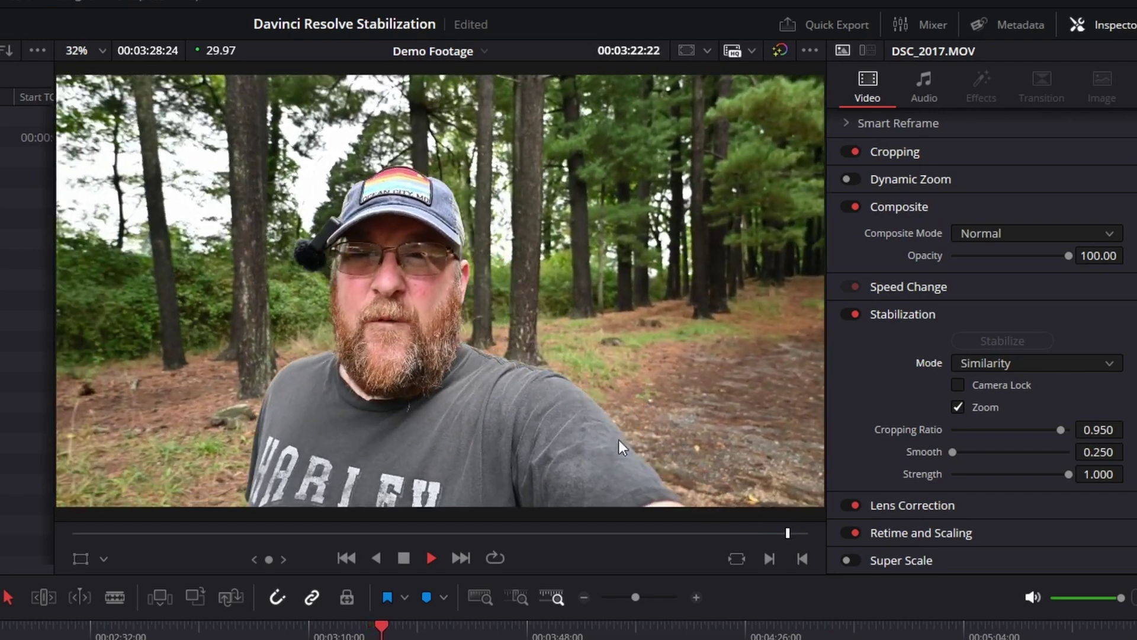
Stabilize the clip in Translation mode and review the result in playback.
{"action": "key", "text": "space"}
{"action": "left_click", "coordinate": [995, 363]}
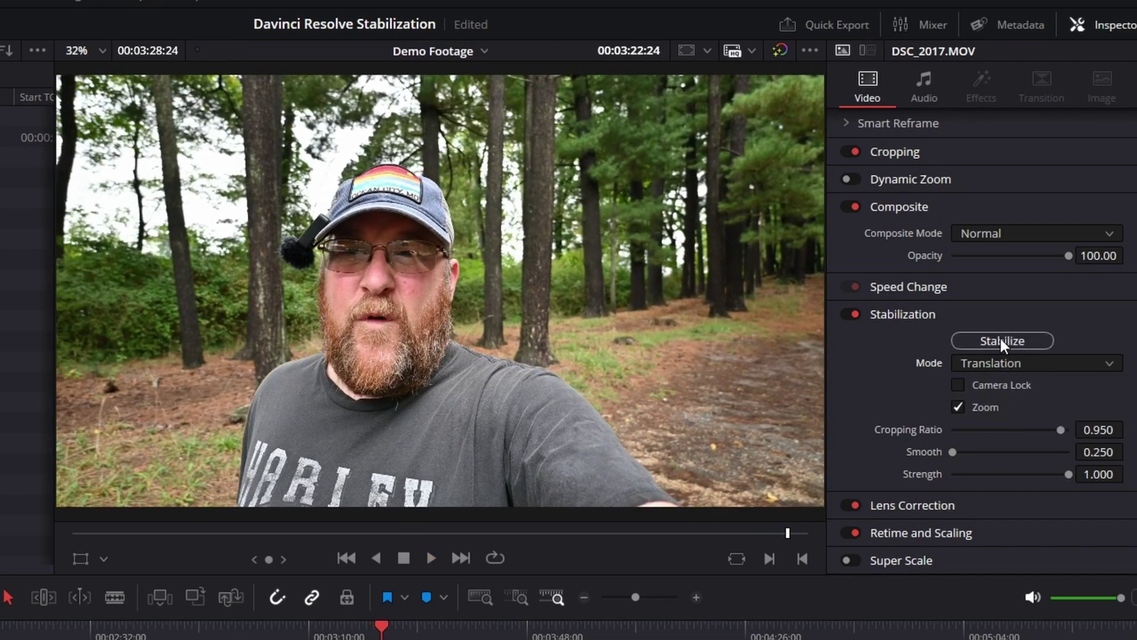
{"action": "left_click", "coordinate": [1001, 341]}
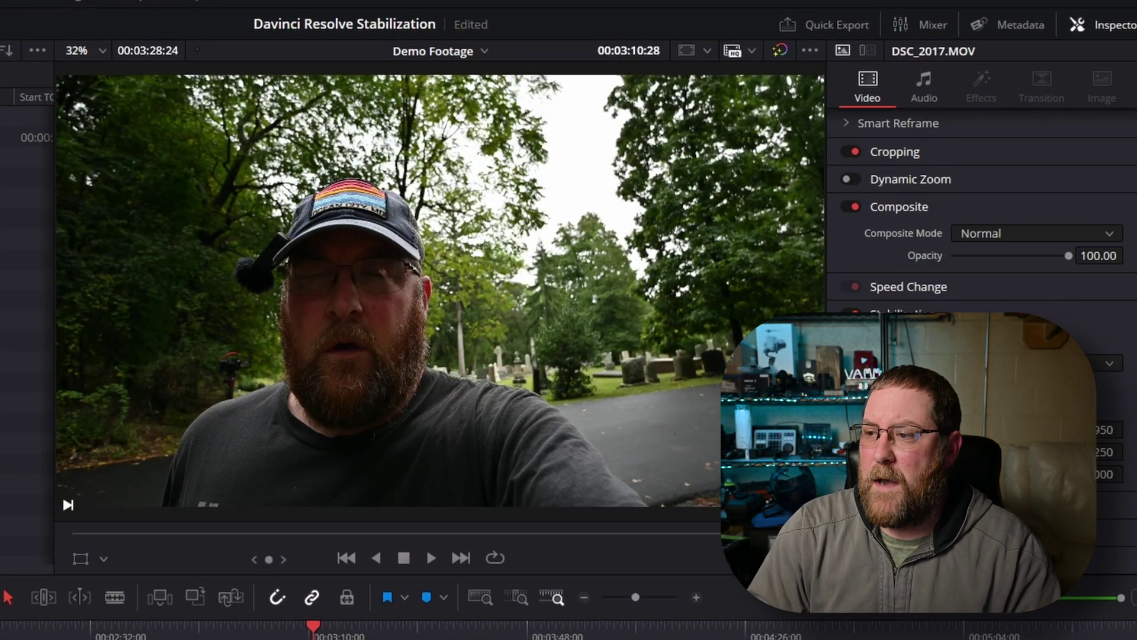
{"action": "key", "text": "space"}
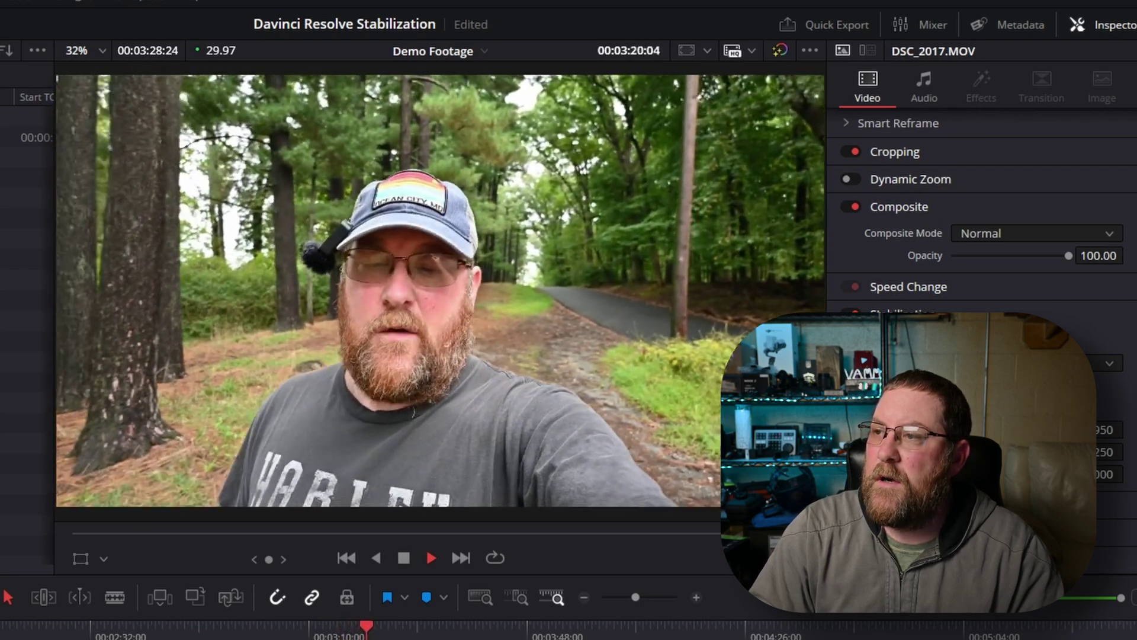
{"action": "key", "text": "space"}
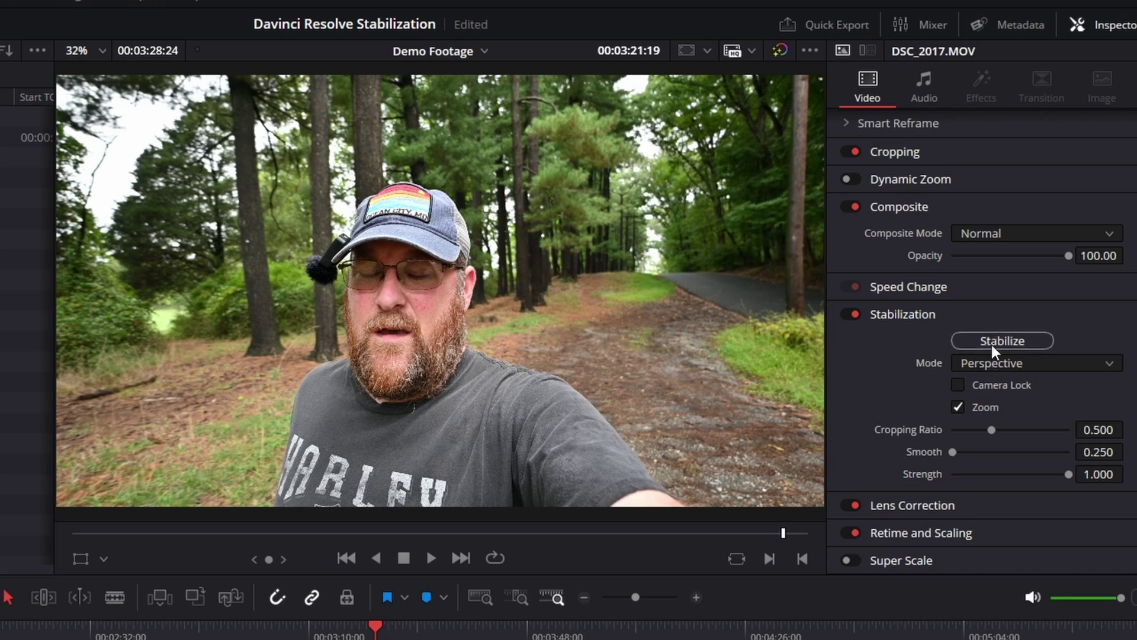
Raise Smooth to 1.000, re-stabilize in Perspective mode, and review from the shot's start.
{"action": "left_click_drag", "start_coordinate": [954, 451], "coordinate": [1119, 444]}
{"action": "left_click", "coordinate": [1017, 341]}
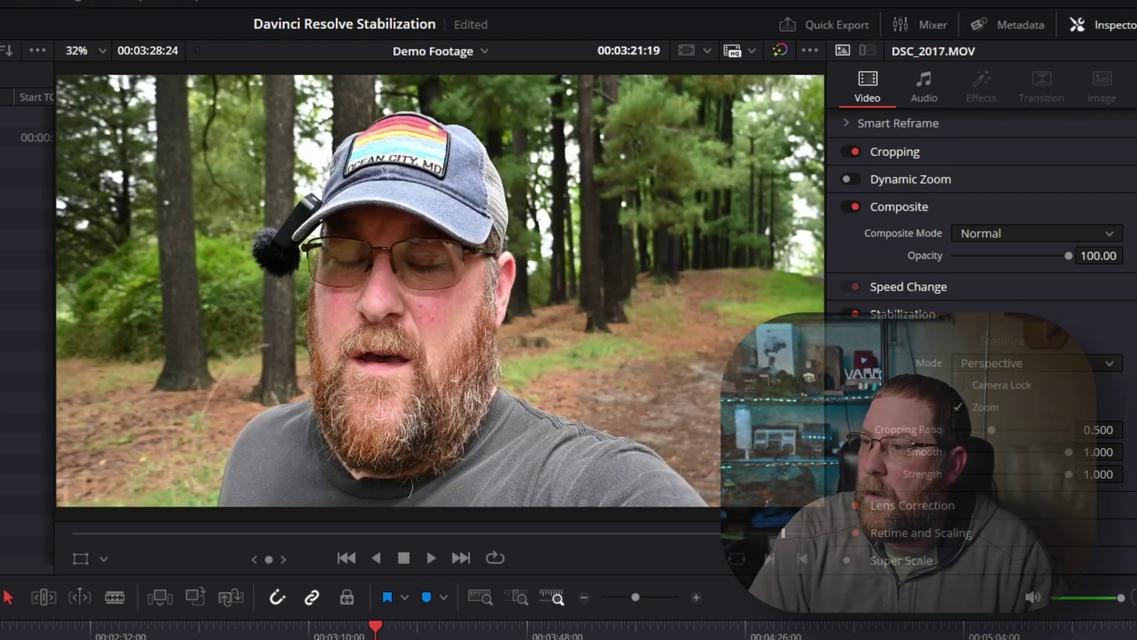
{"action": "left_click", "coordinate": [315, 633]}
{"action": "key", "text": "space"}
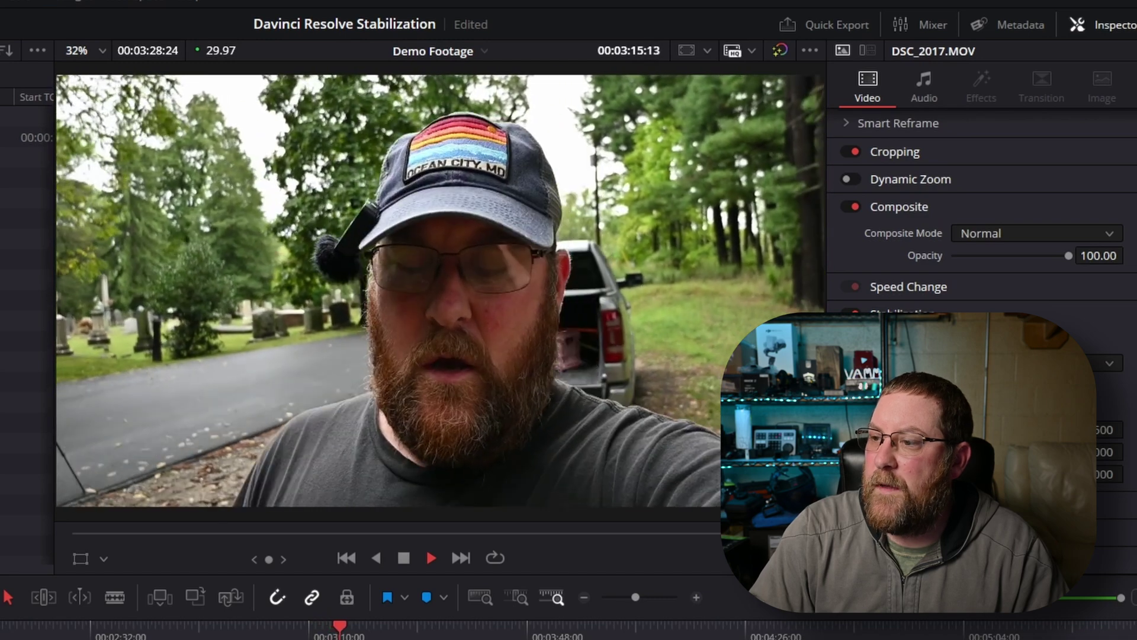
{"action": "key", "text": "space"}
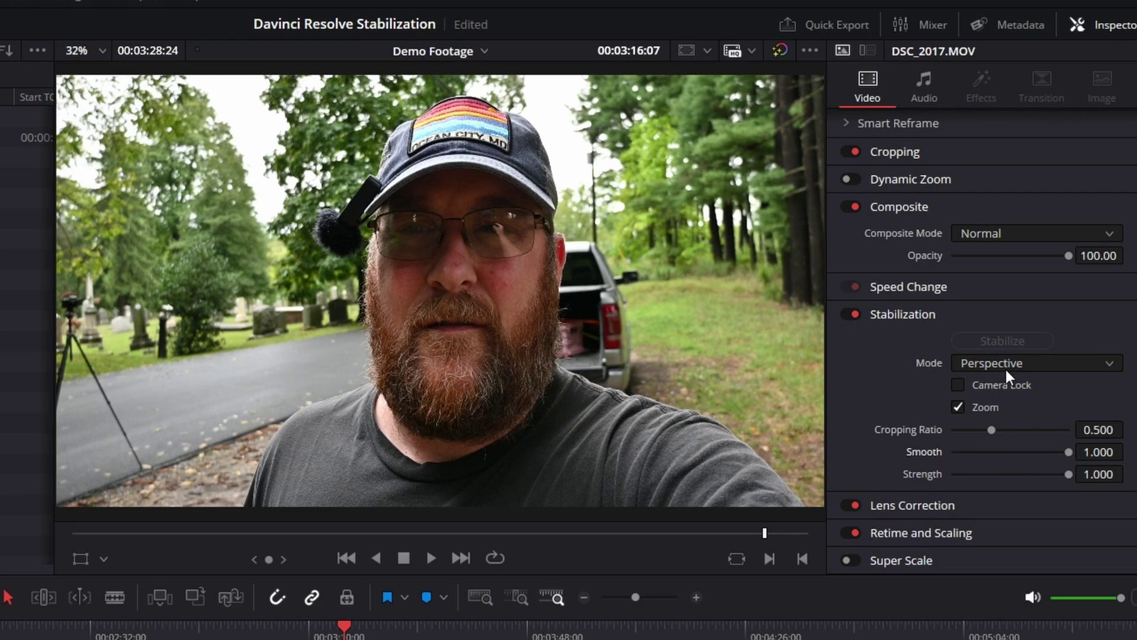
Lower Smooth to 0.490, re-stabilize, and preview the clip from the shot's start.
{"action": "left_click_drag", "start_coordinate": [1068, 452], "coordinate": [989, 454]}
{"action": "left_click", "coordinate": [990, 342]}
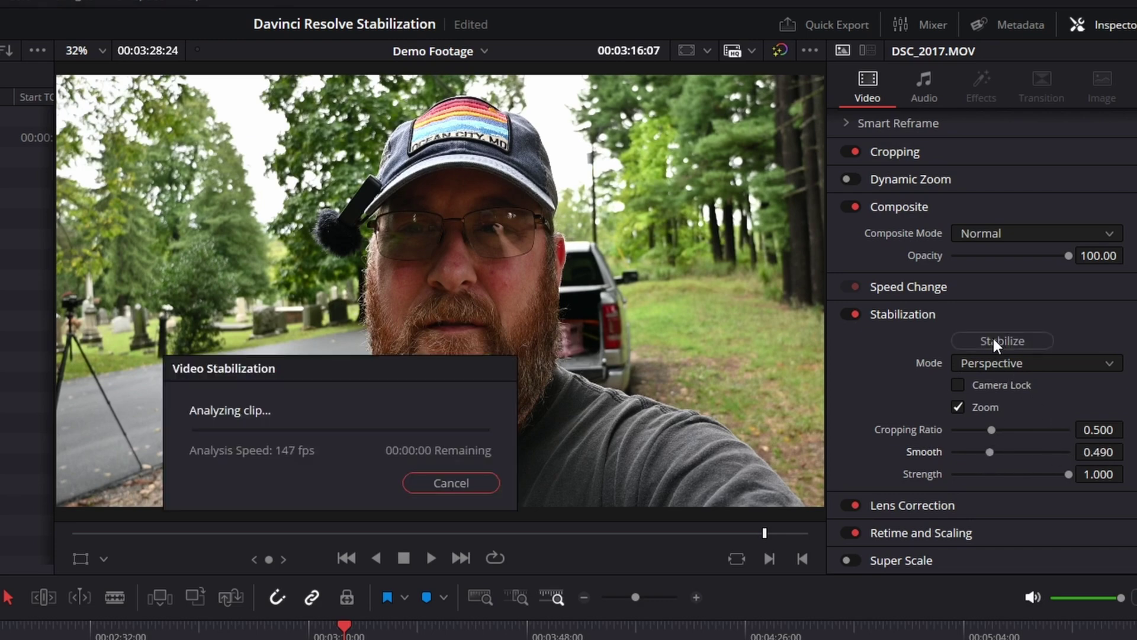
{"action": "left_click", "coordinate": [314, 634]}
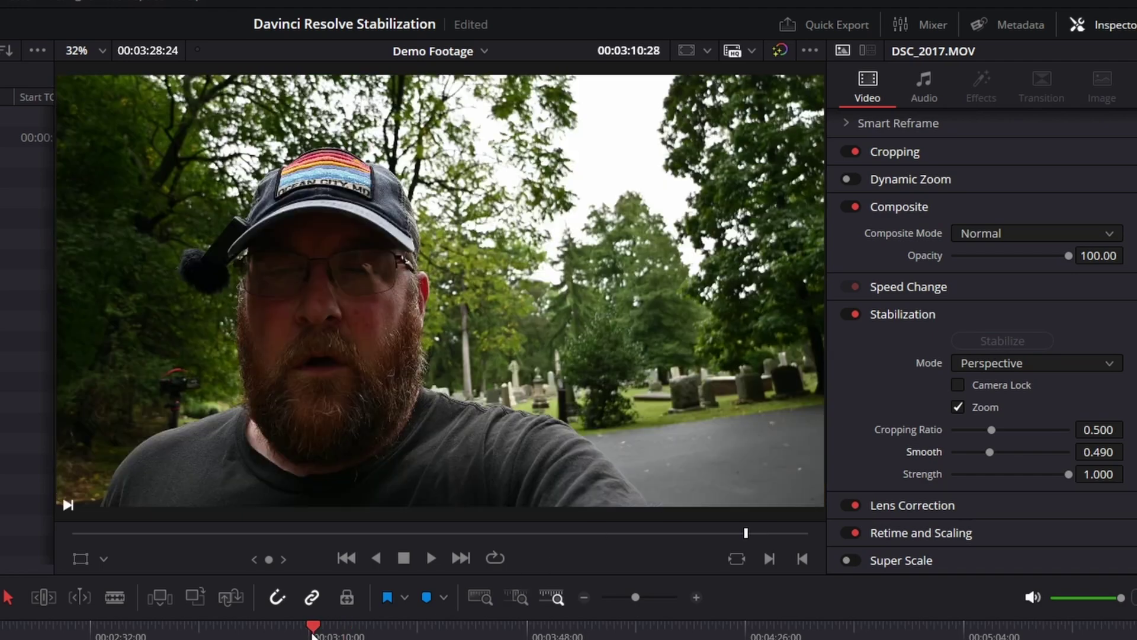
{"action": "key", "text": "space"}
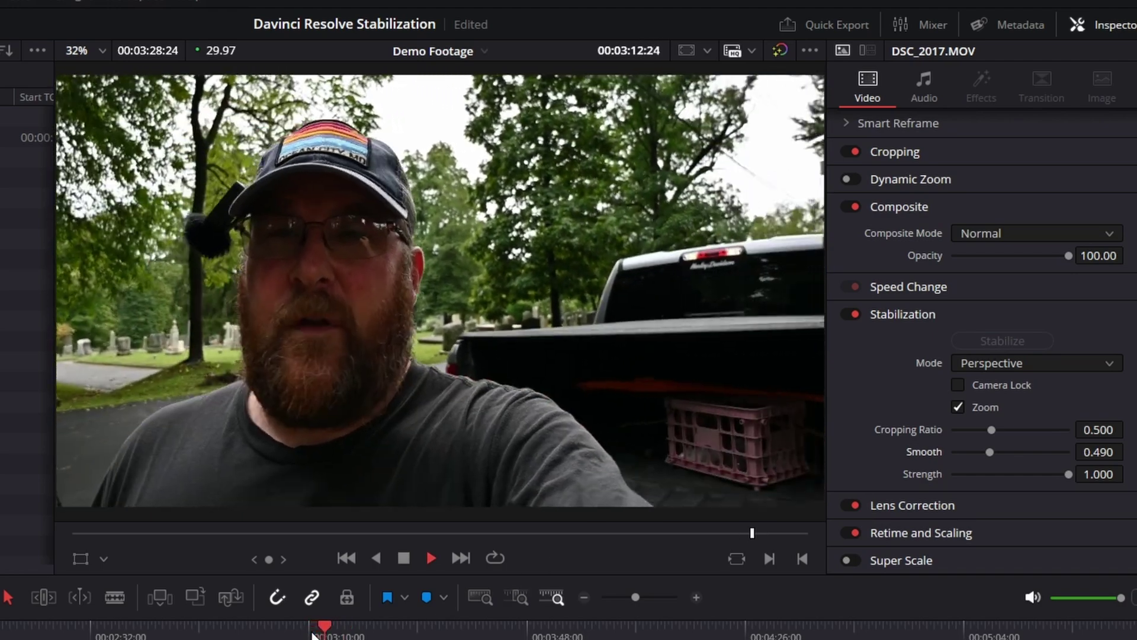
{"action": "key", "text": "space"}
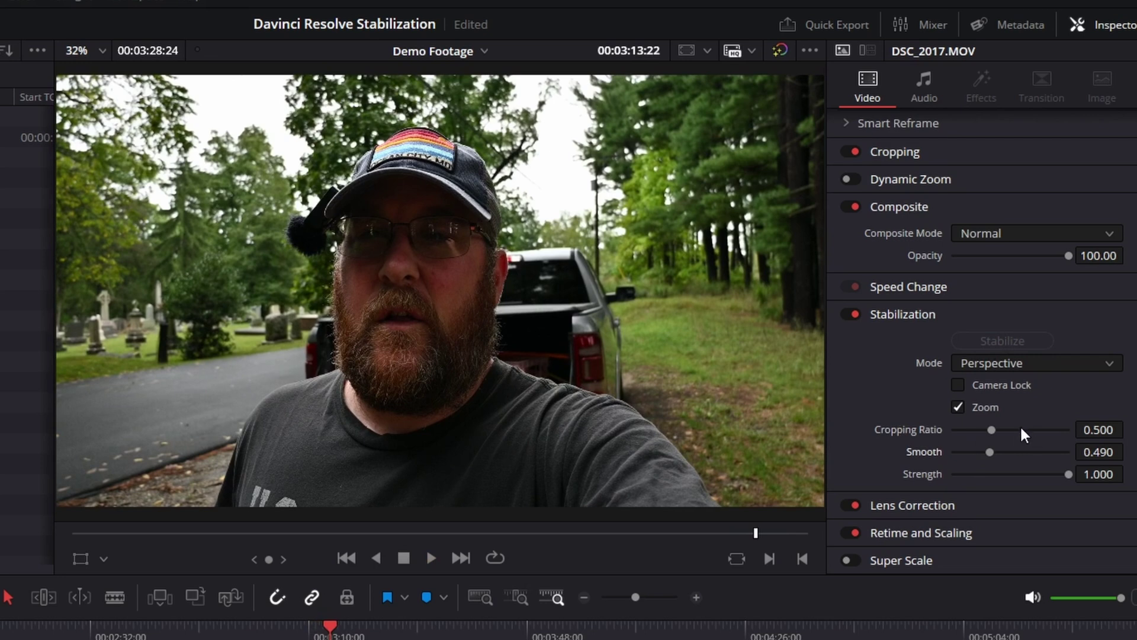
Drop Cropping Ratio to 0.250, re-stabilize, and play the tighter result from the shot's start.
{"action": "left_click_drag", "start_coordinate": [992, 429], "coordinate": [849, 440]}
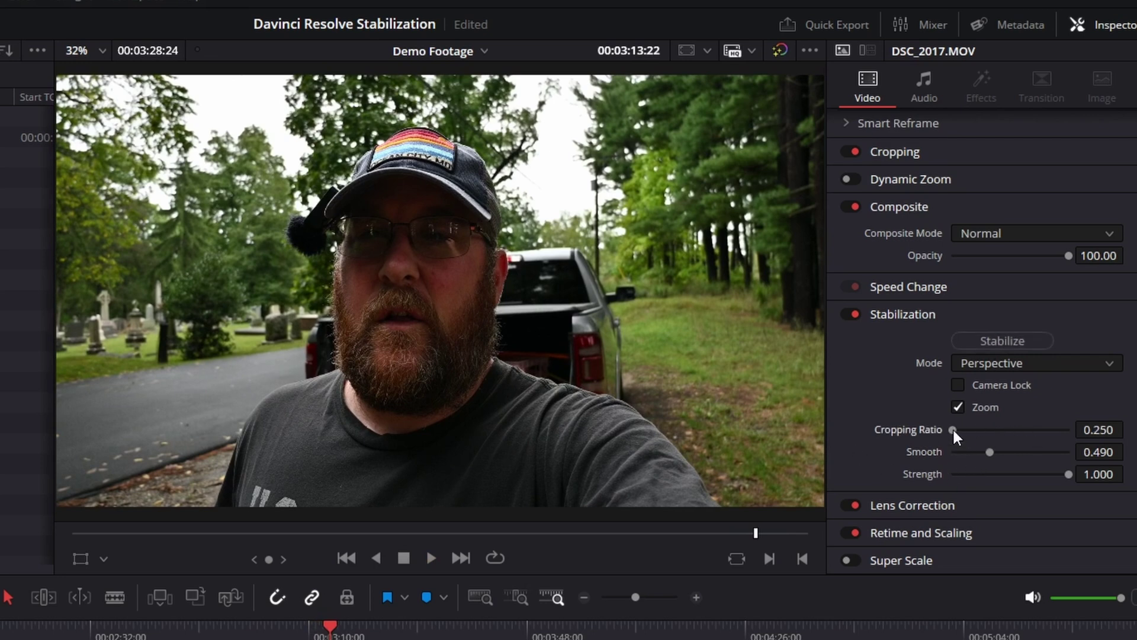
{"action": "left_click", "coordinate": [992, 342]}
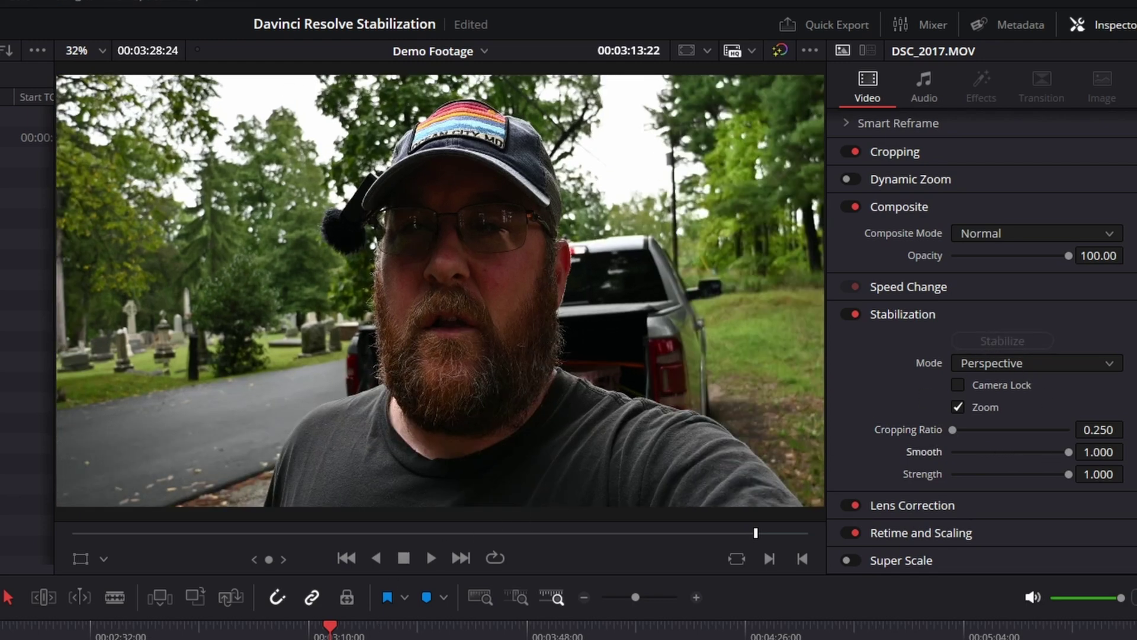
{"action": "left_click", "coordinate": [314, 631]}
{"action": "key", "text": "space"}
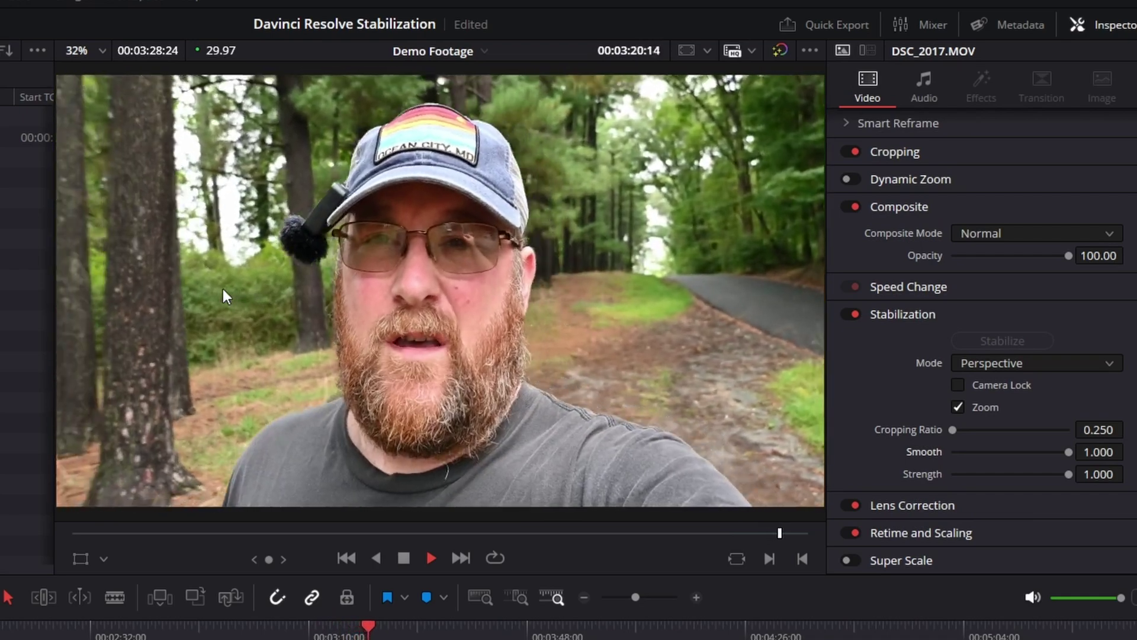
{"action": "key", "text": "space"}
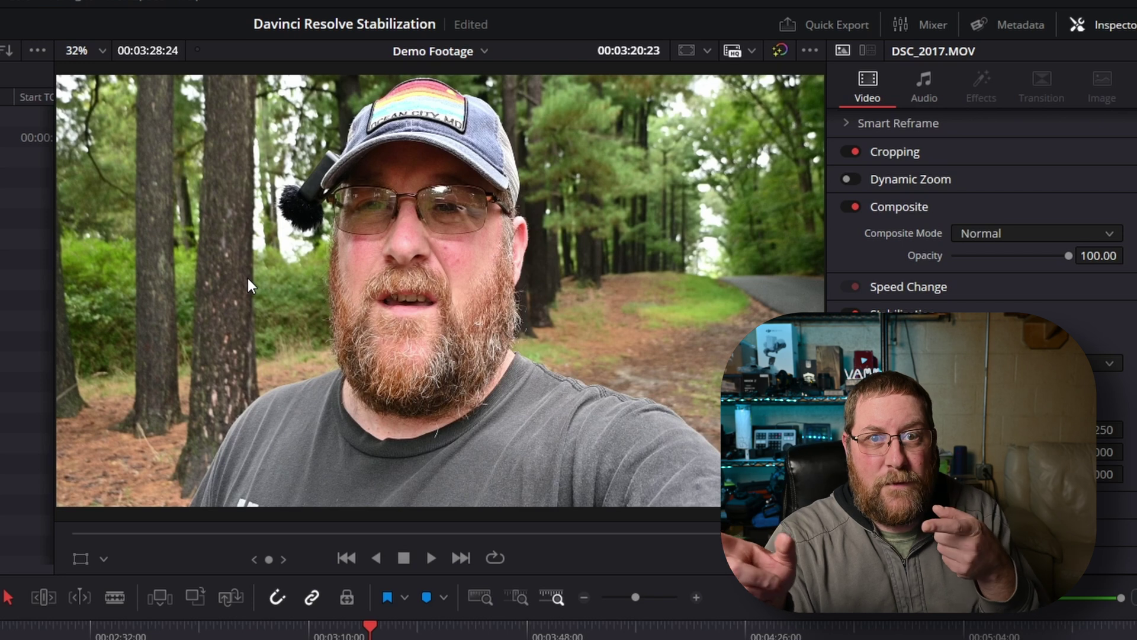